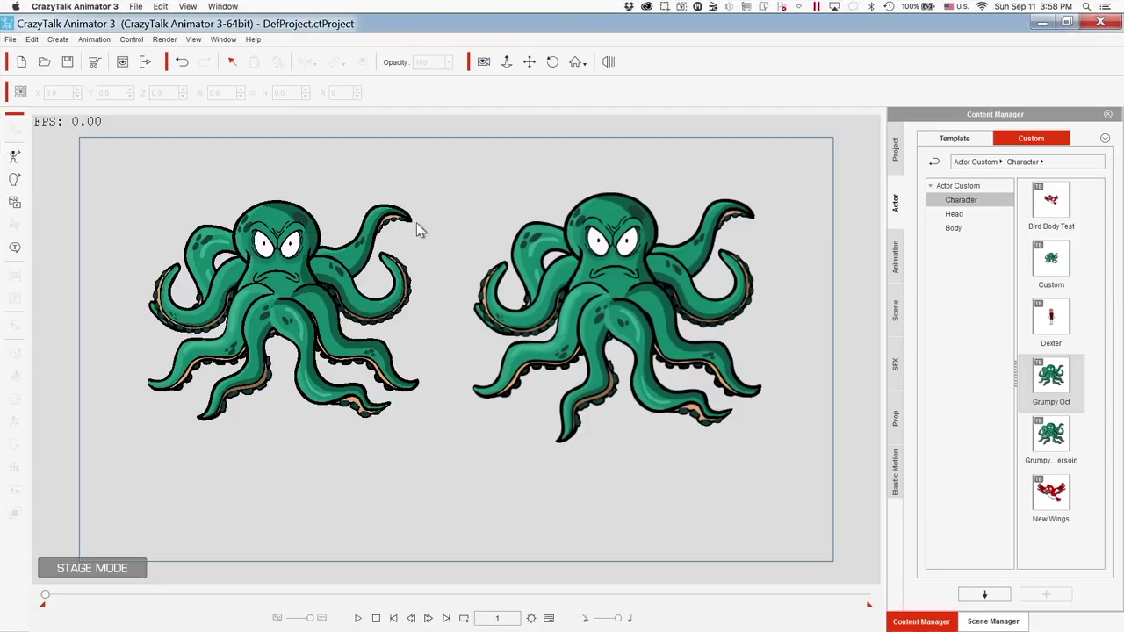
Select the left octopus and open Edit Motion Layer to expose its bones
left_click(263, 246)
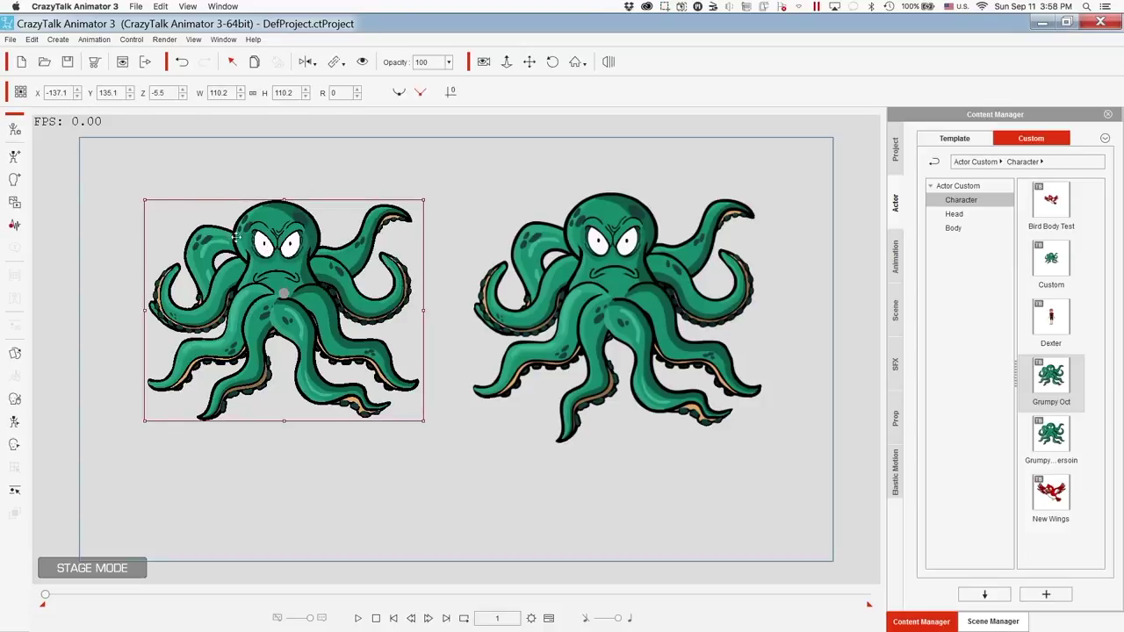
left_click(583, 231)
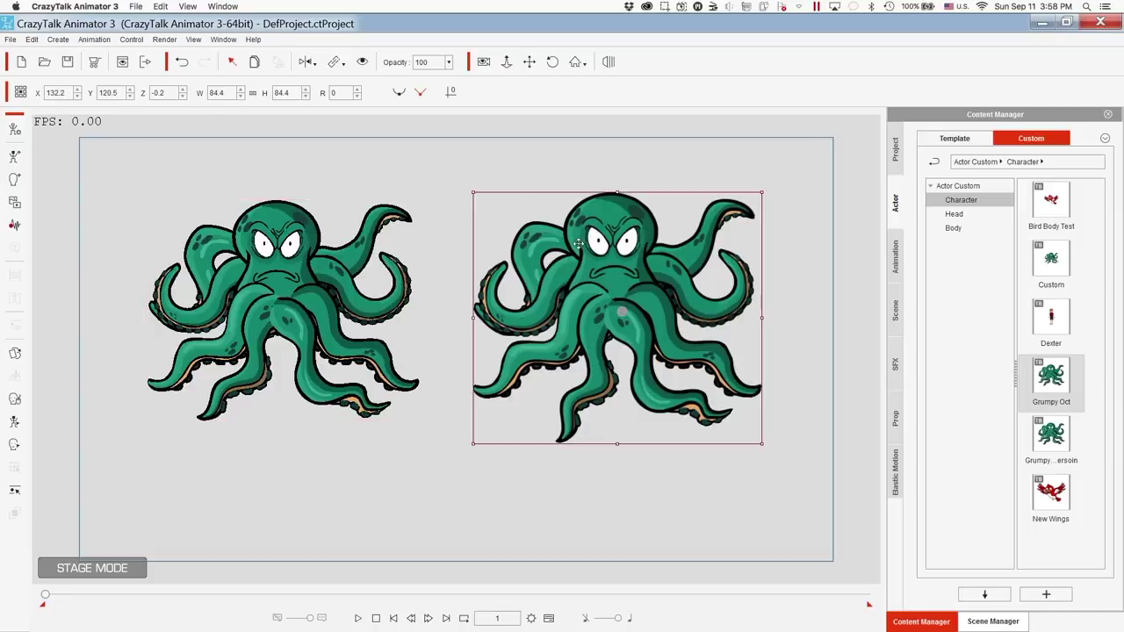
left_click(405, 220)
left_click(14, 489)
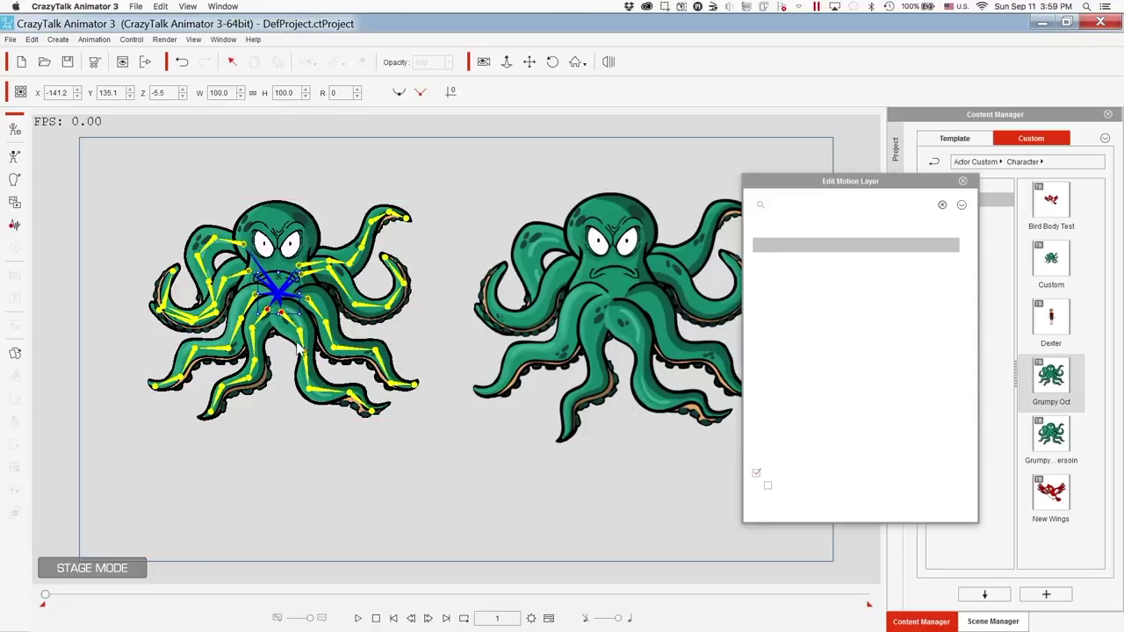
Rotate the left octopus's upper-right tentacle bones, including bone _29, so the tentacle rises upward
left_click(301, 272)
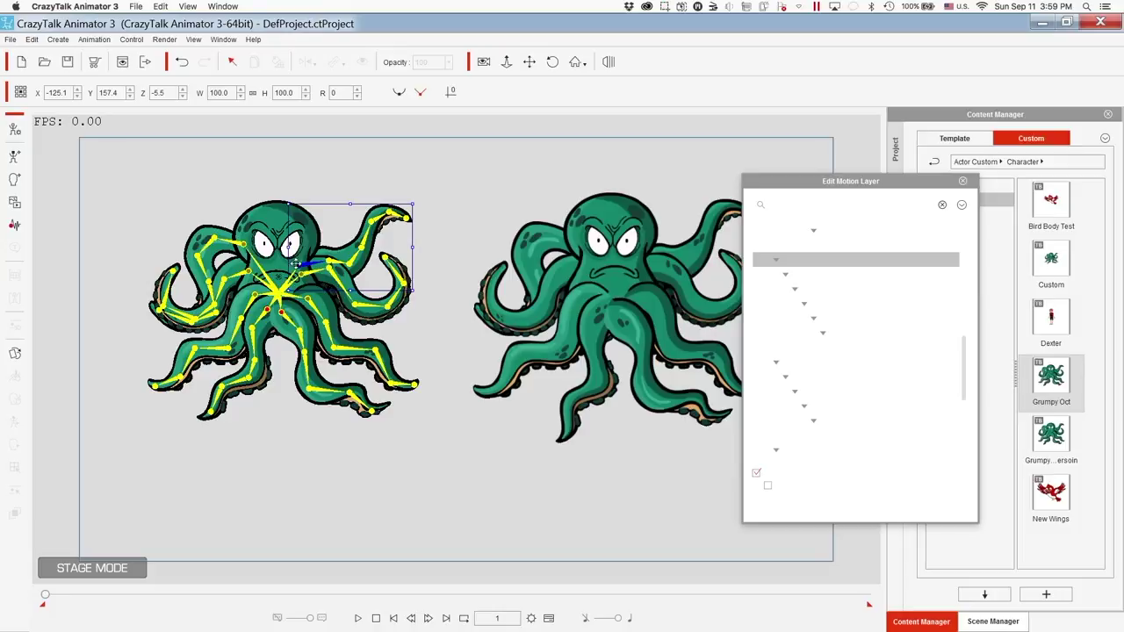
left_click_drag(422, 221, 389, 200)
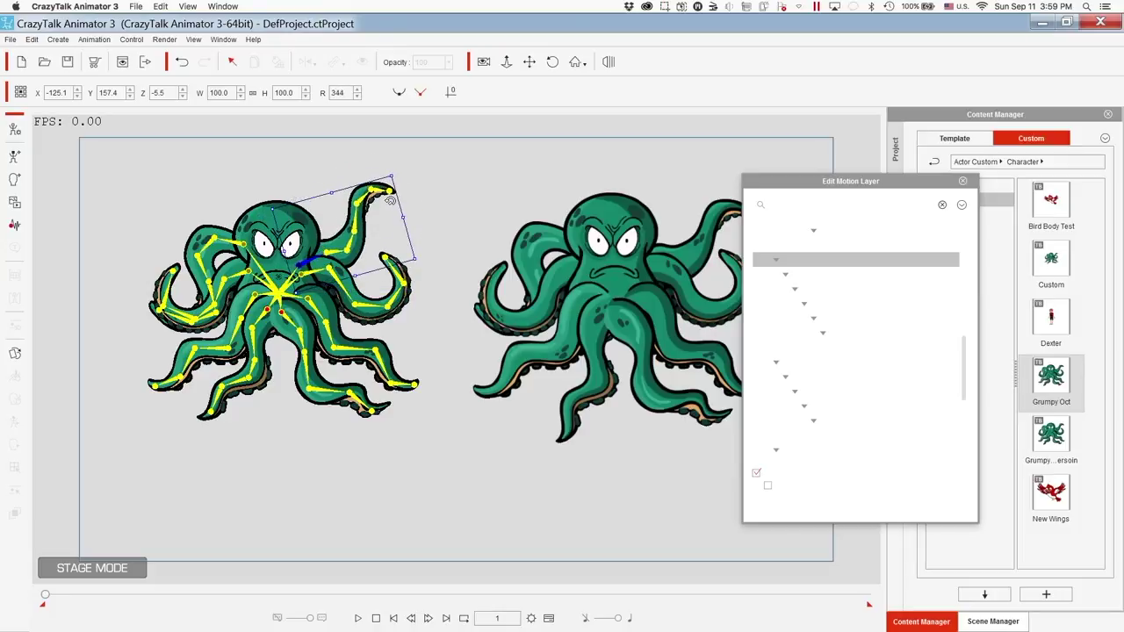
left_click(390, 190)
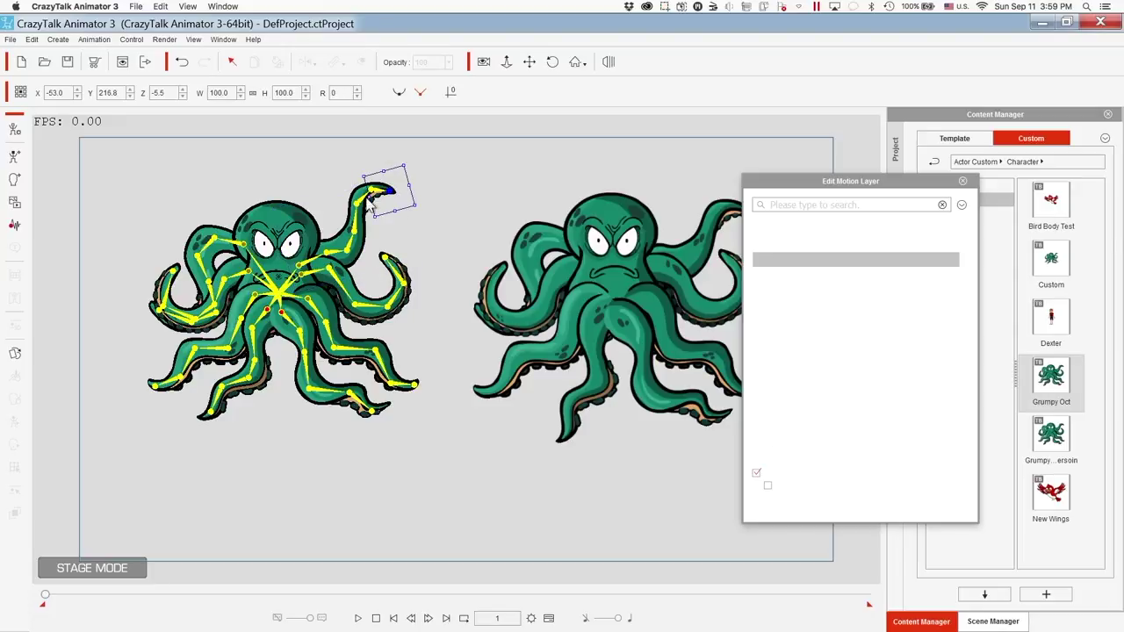
left_click(356, 200)
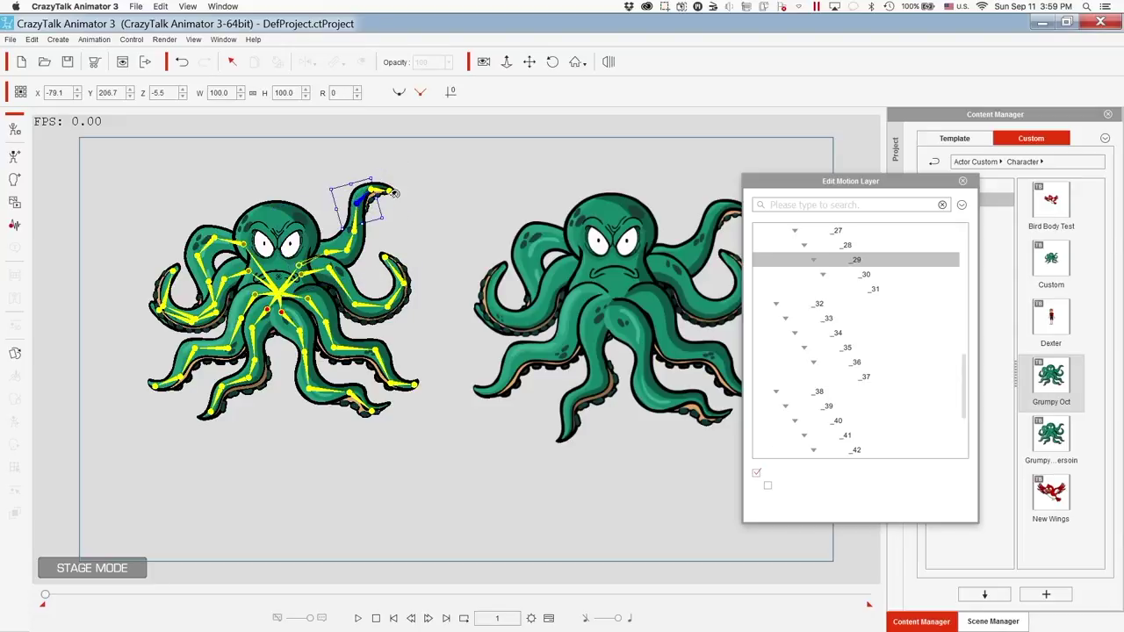
left_click_drag(377, 169, 395, 117)
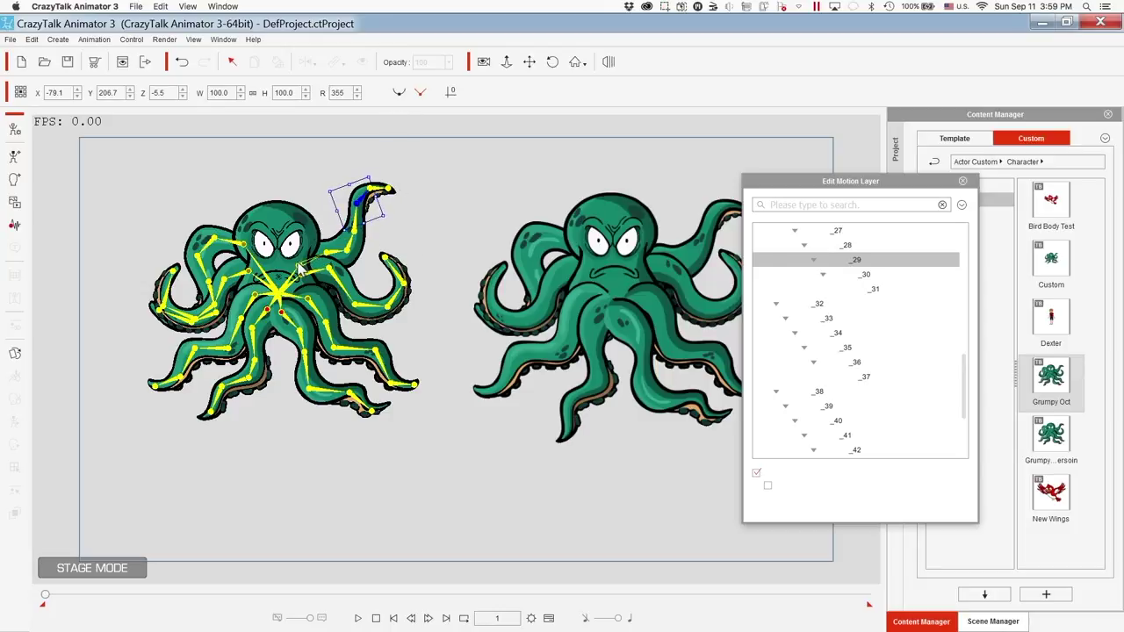
left_click(242, 248)
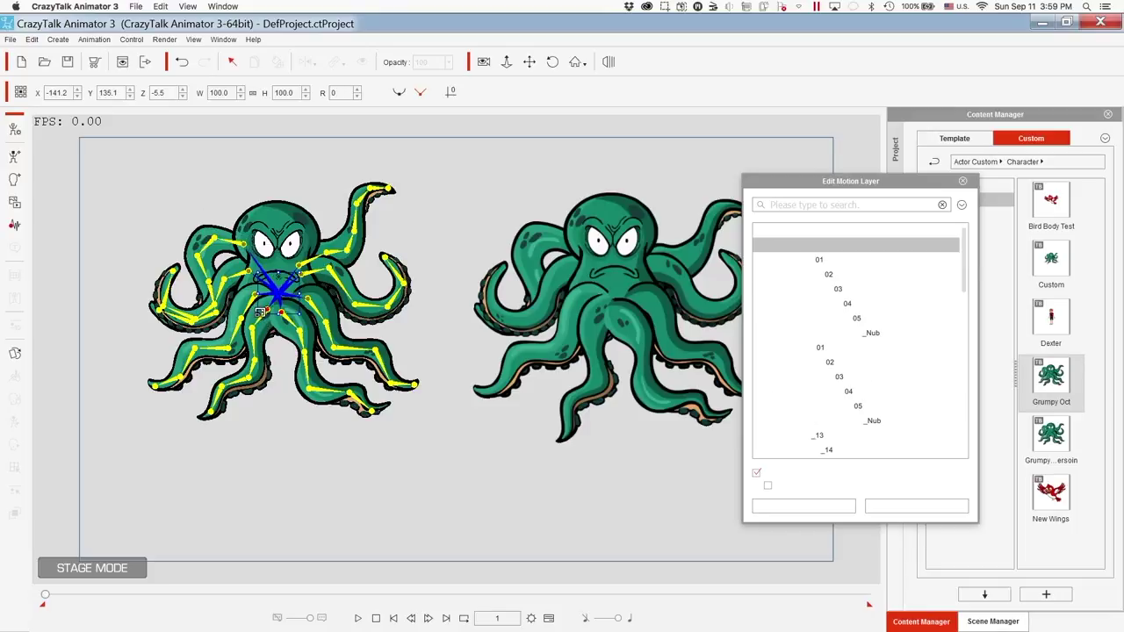
Rotate a lower tentacle bone and swing the upper-left tentacle up and outward
left_click(266, 311)
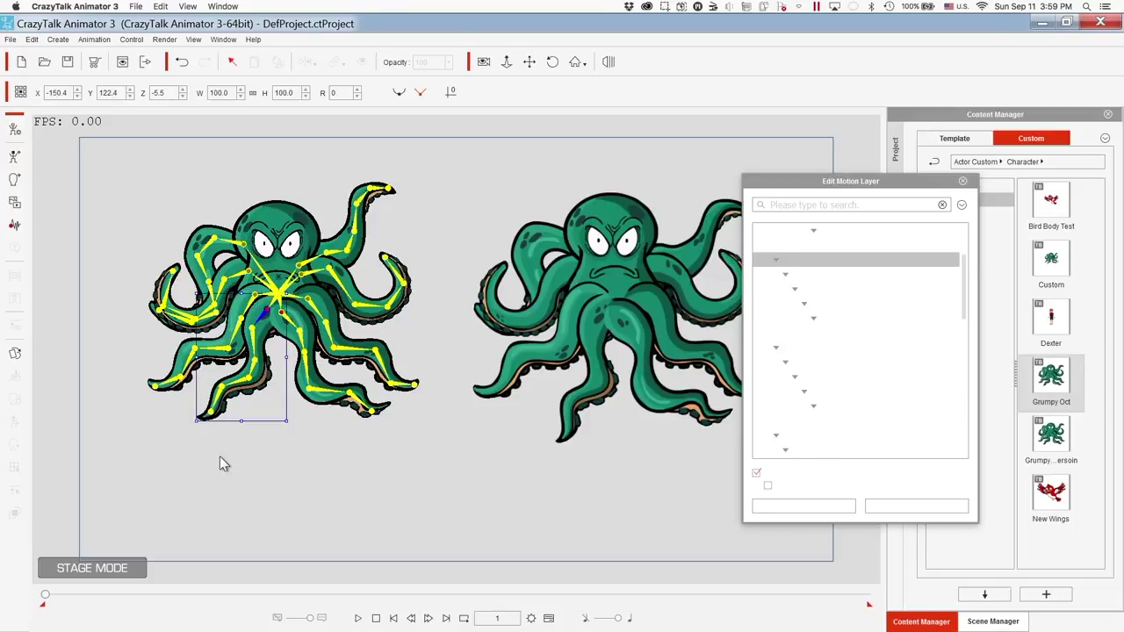
mouse_move(180, 404)
left_mouse_down()
mouse_move(241, 450)
mouse_move(263, 452)
mouse_move(110, 373)
mouse_move(170, 392)
left_mouse_up()
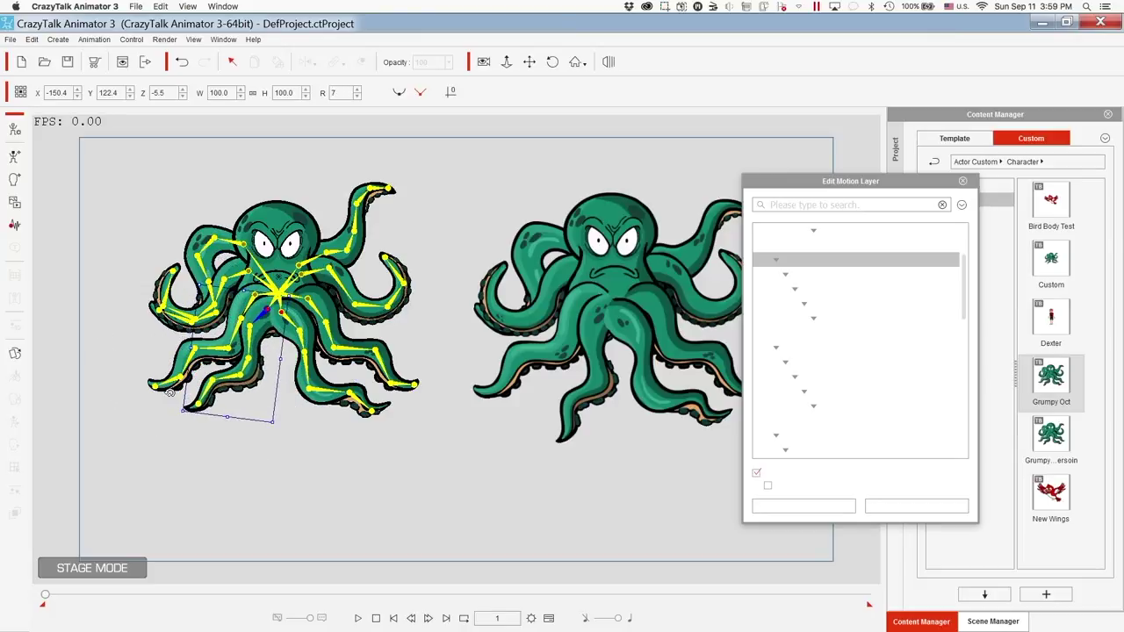
left_click(230, 237)
left_click_drag(139, 223, 175, 165)
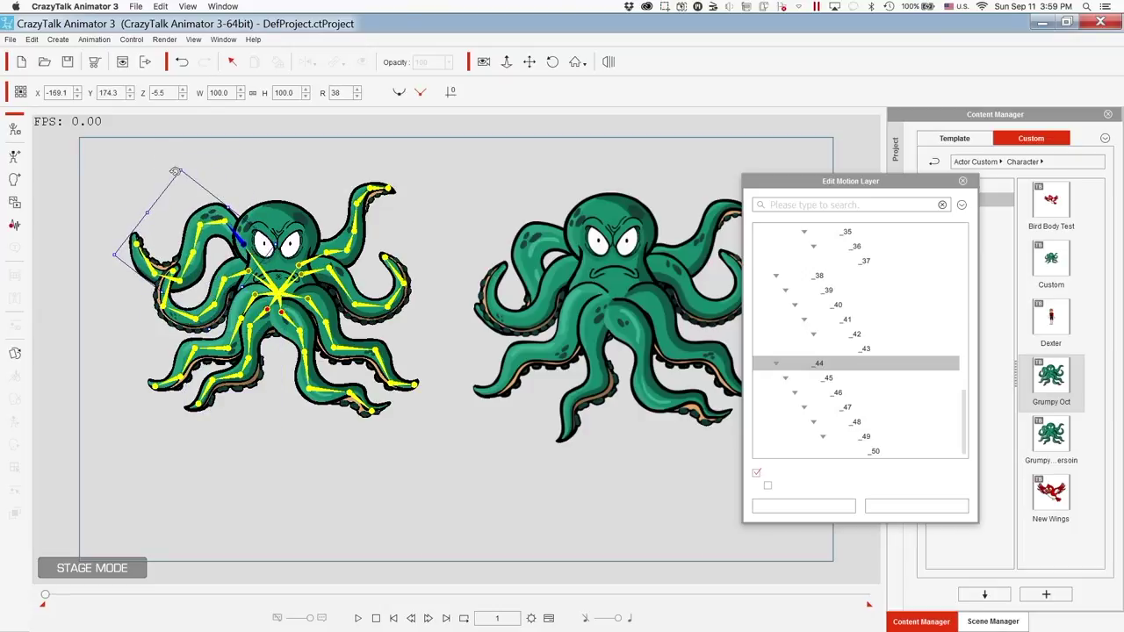
Tilt the neighbouring left tentacle bone _38, leaving the upper-left tentacle at 347 rotation and 113.8% width
left_click(251, 270)
mouse_move(130, 315)
left_mouse_down()
mouse_move(132, 266)
mouse_move(121, 359)
mouse_move(114, 275)
mouse_move(125, 281)
mouse_move(118, 319)
mouse_move(130, 325)
mouse_move(130, 304)
mouse_move(109, 309)
mouse_move(136, 319)
left_mouse_up()
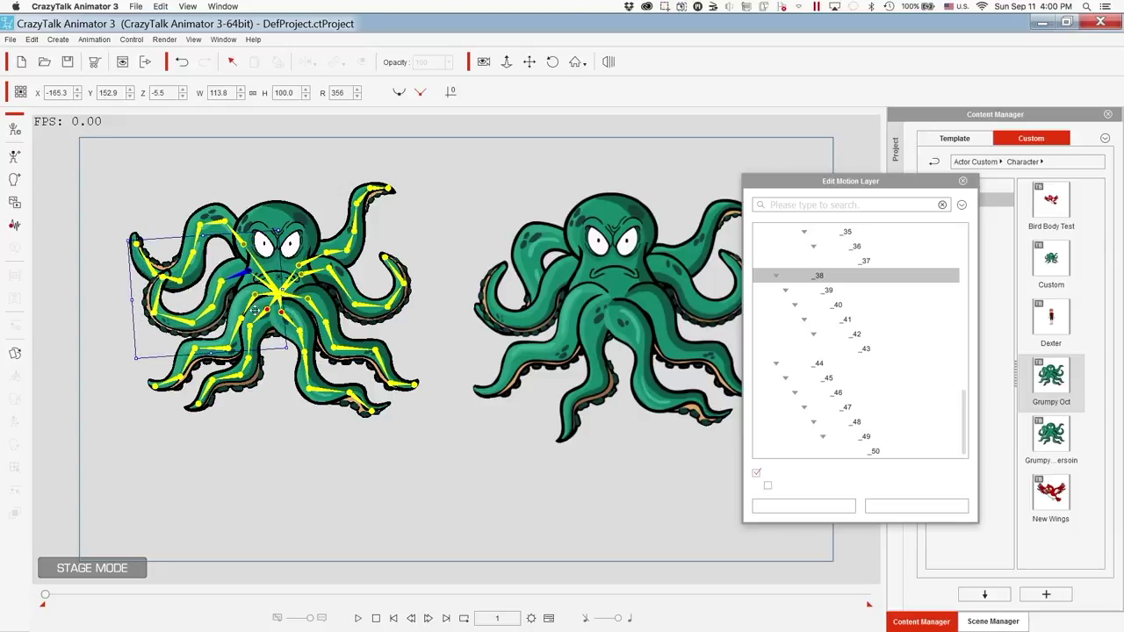
left_click_drag(295, 339, 291, 313)
left_click(867, 181)
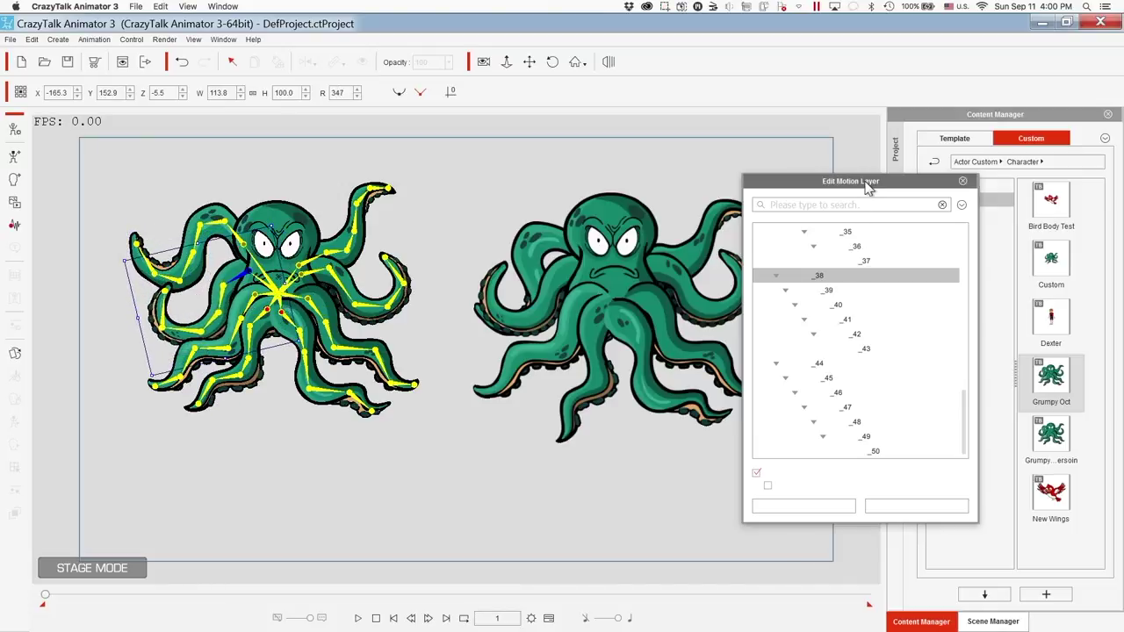
Switch bone posing to the right octopus and slightly rotate its lower-left leg bone
left_click(632, 268)
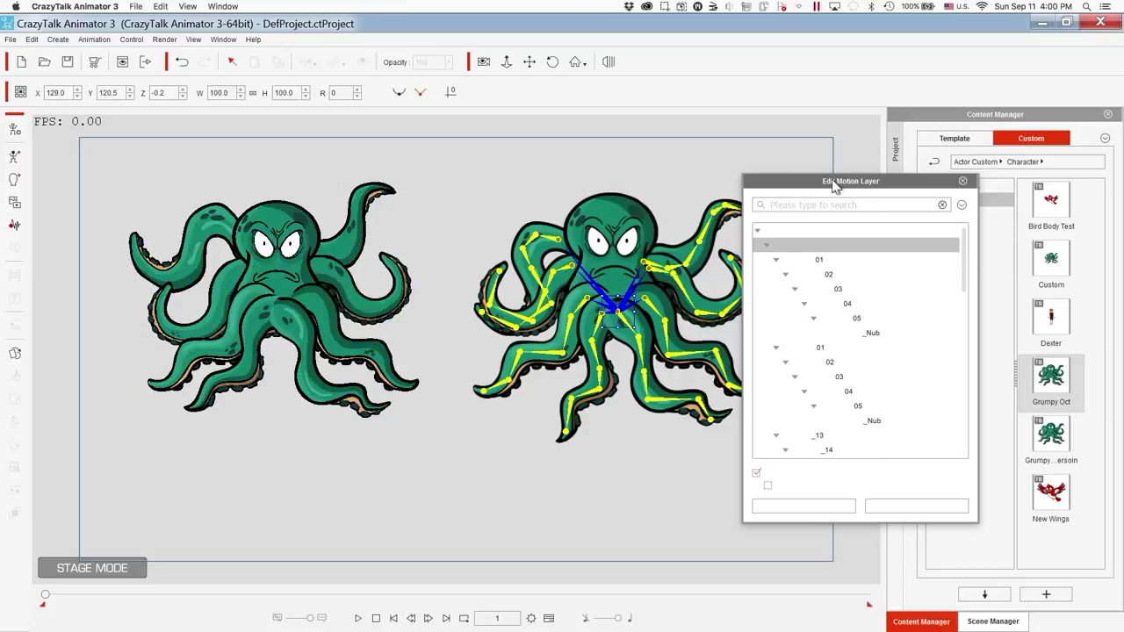
left_click_drag(833, 182, 893, 142)
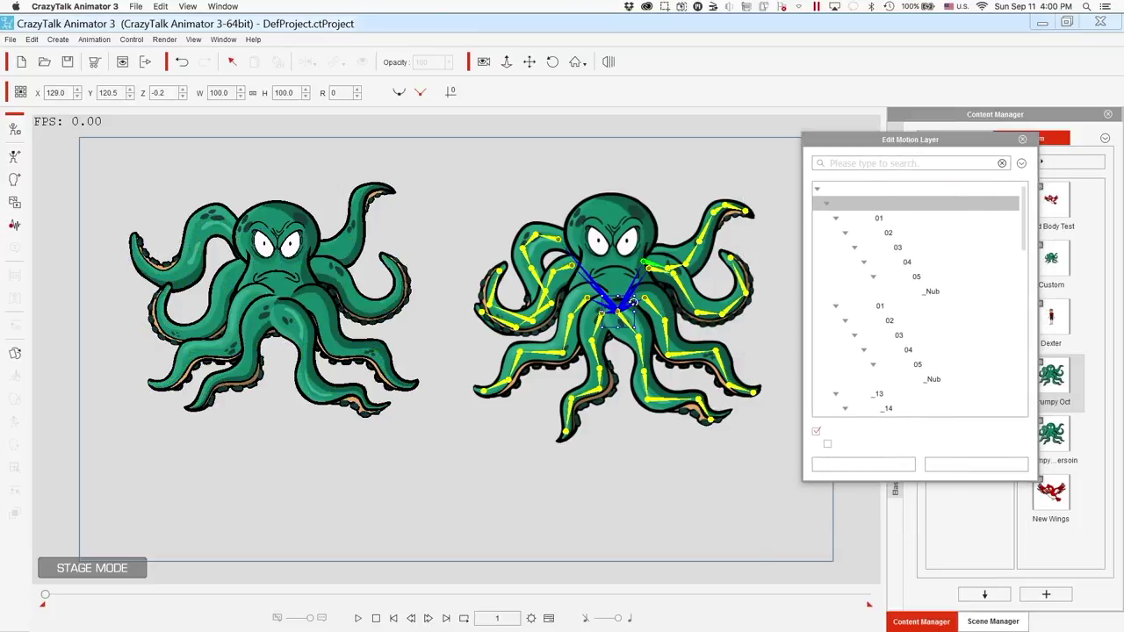
left_click(599, 318)
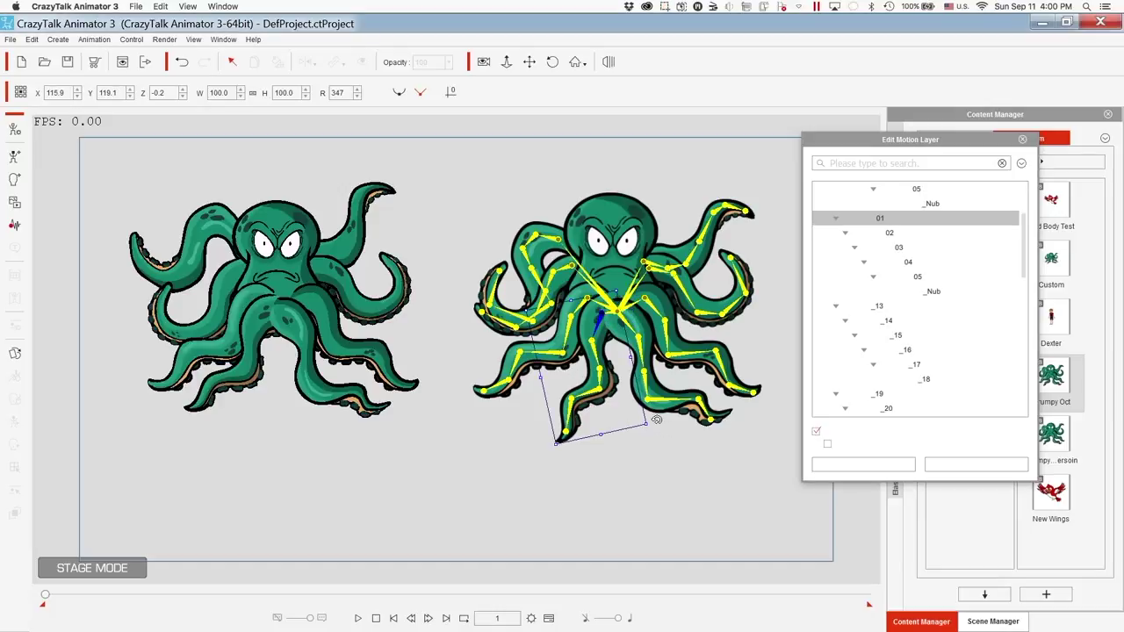
left_click_drag(656, 419, 627, 441)
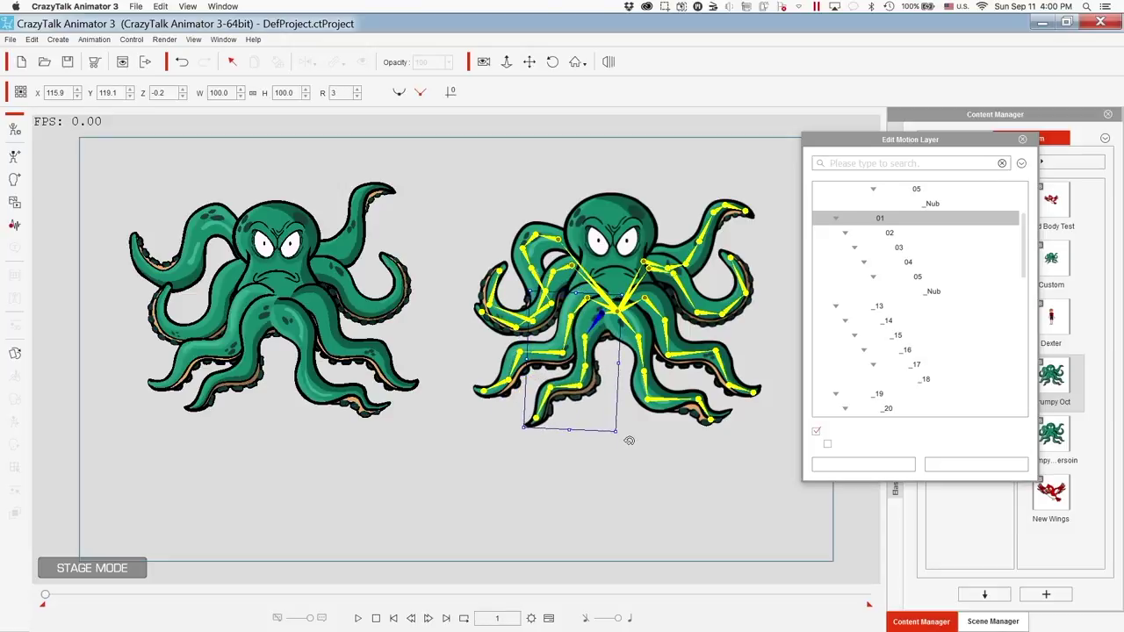
Arc the right octopus's upper-right tentacle outward and curl its tip, bone _29 rotated to 355
left_click(646, 268)
left_click_drag(767, 228, 713, 243)
left_click(695, 230)
left_click(722, 222)
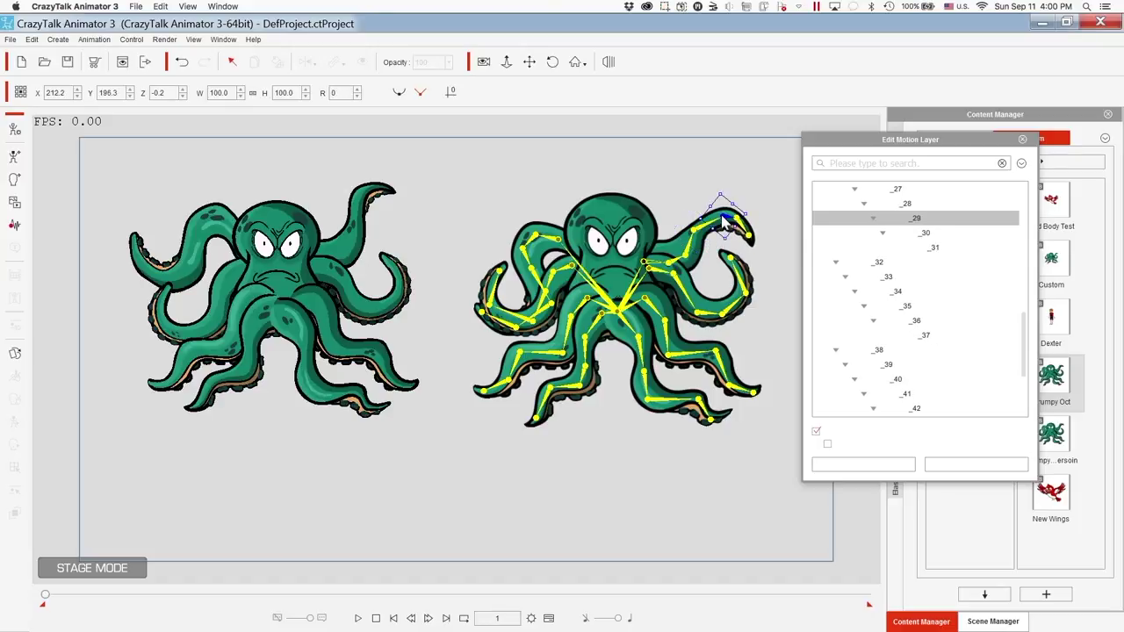
mouse_move(744, 200)
left_mouse_down()
mouse_move(717, 200)
mouse_move(720, 189)
mouse_move(744, 194)
left_mouse_up()
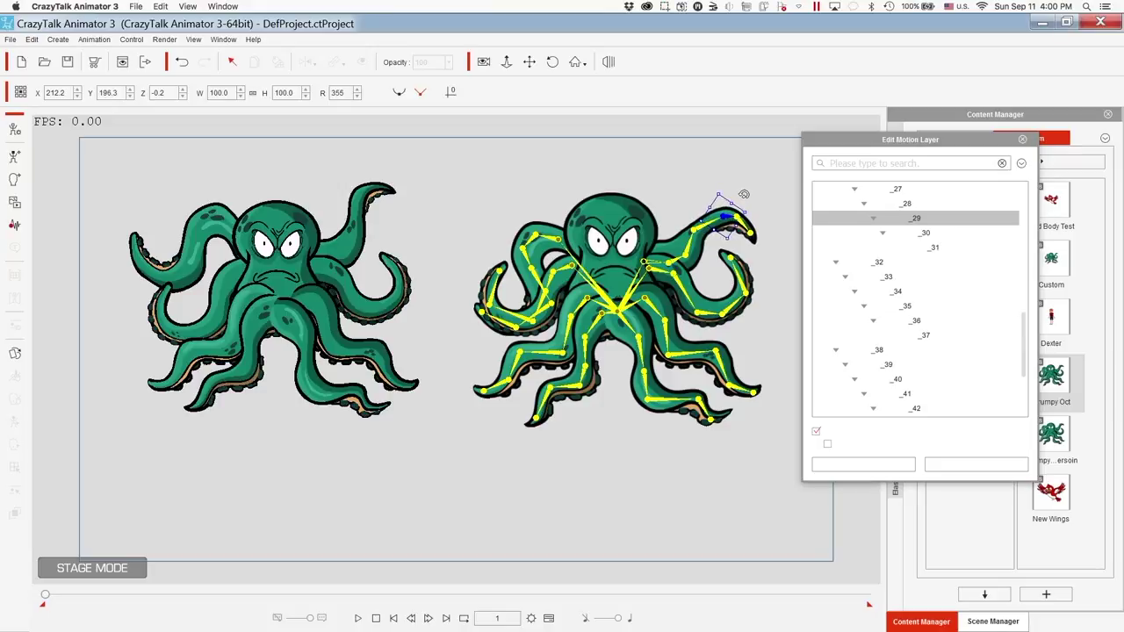
Curl the right octopus's upper-right tentacle down into a loop
left_click(670, 263)
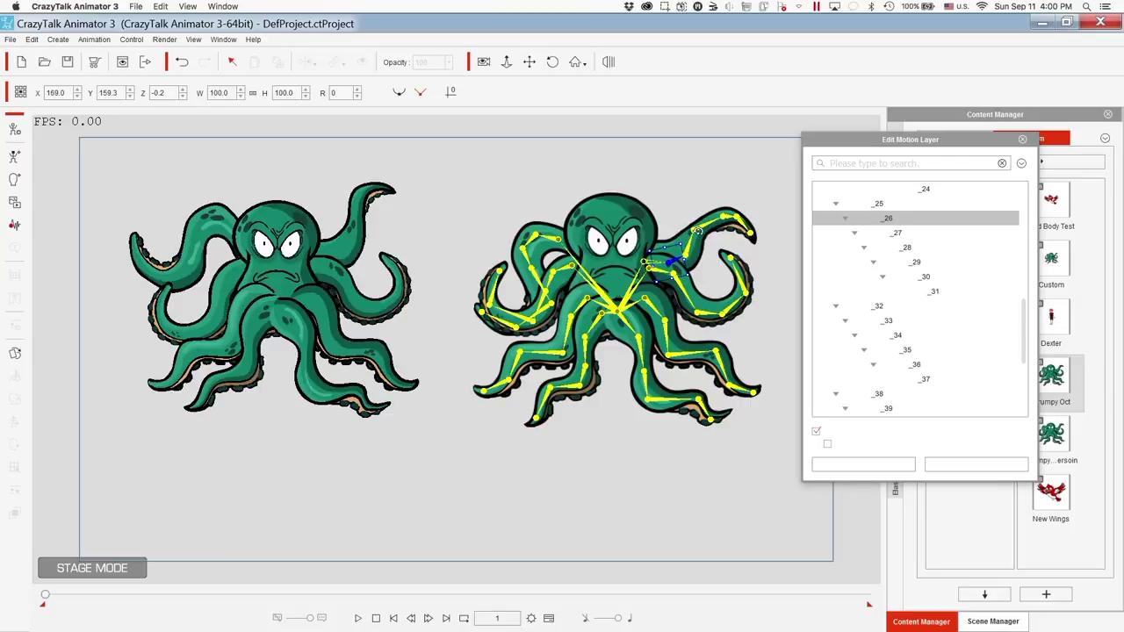
left_click_drag(698, 231, 698, 274)
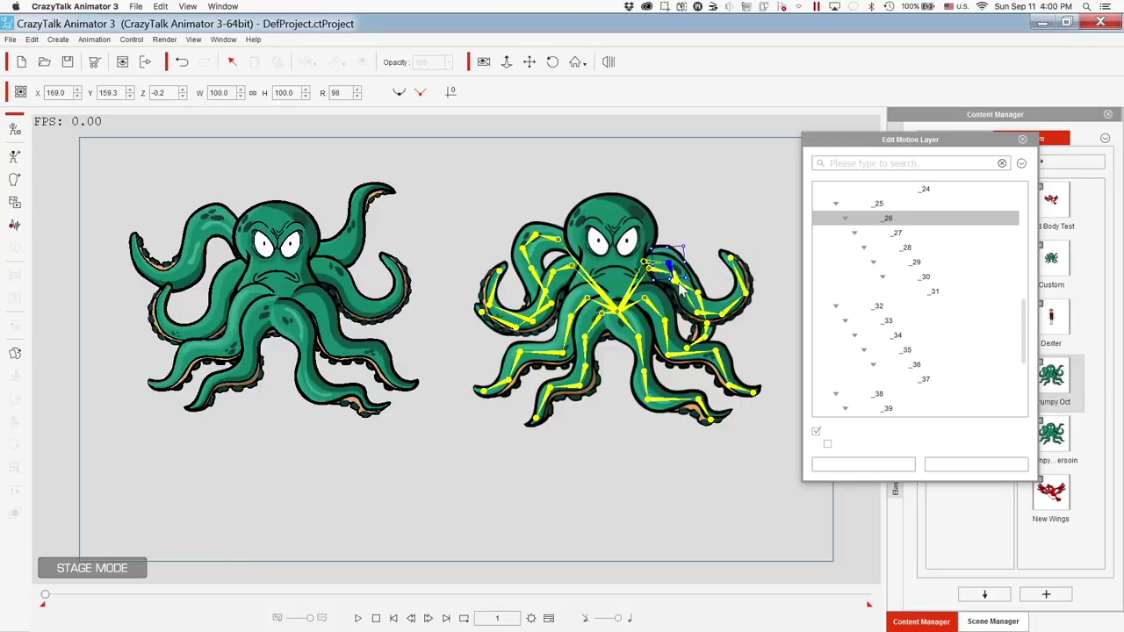
left_click(676, 291)
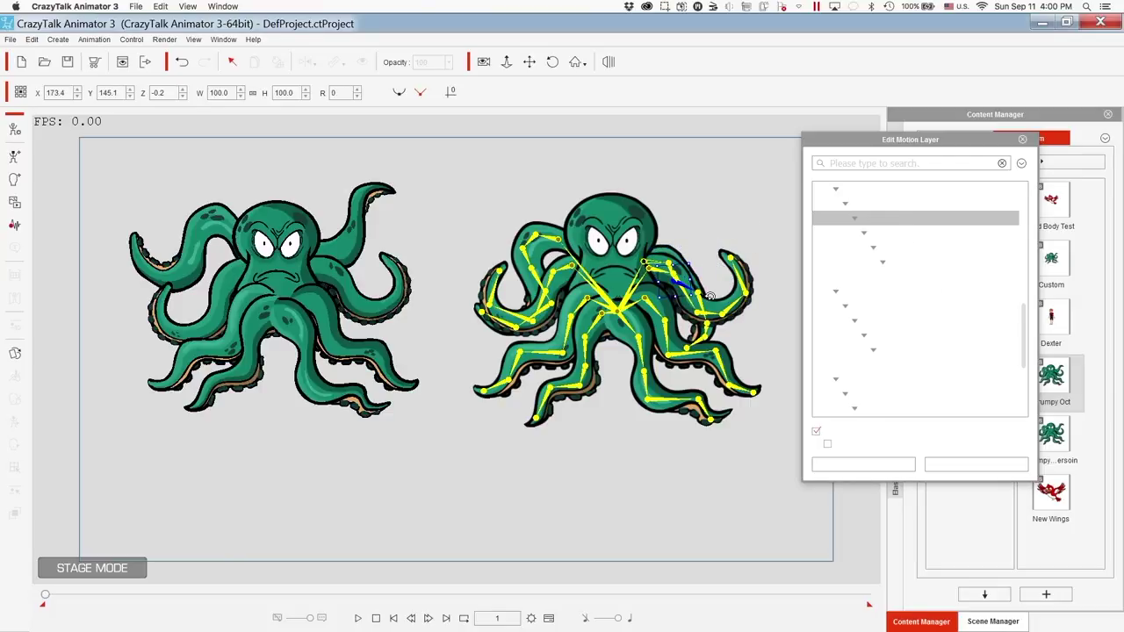
left_click_drag(705, 284, 655, 218)
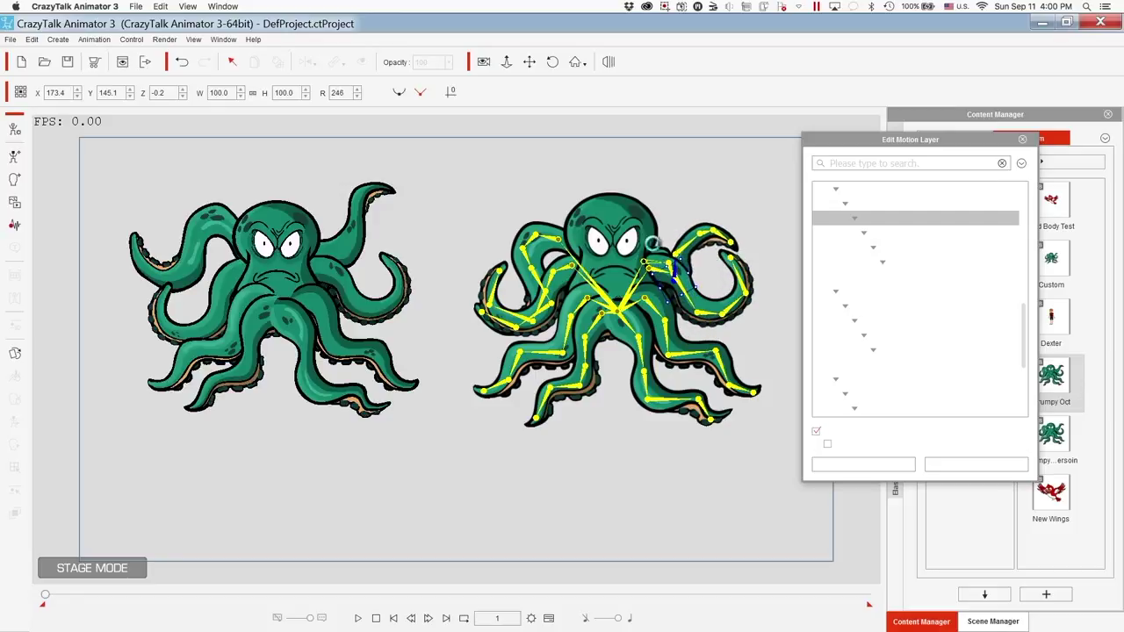
Rotate the right octopus's lower-left tentacle base bone and bone 02 in new directions
left_click(601, 321)
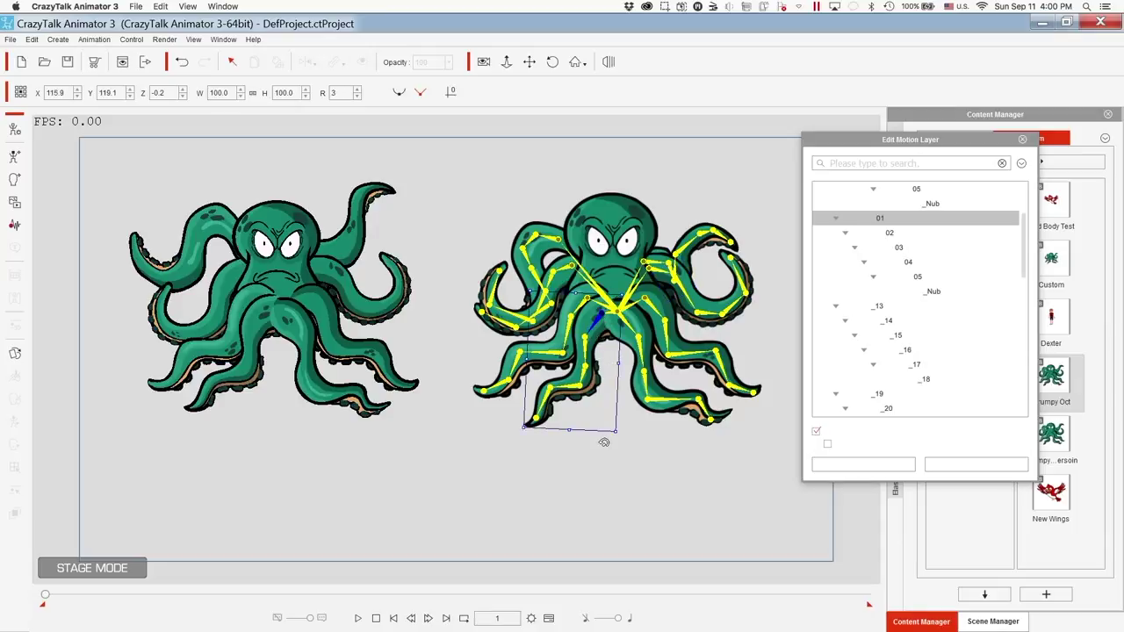
left_click_drag(630, 444, 608, 438)
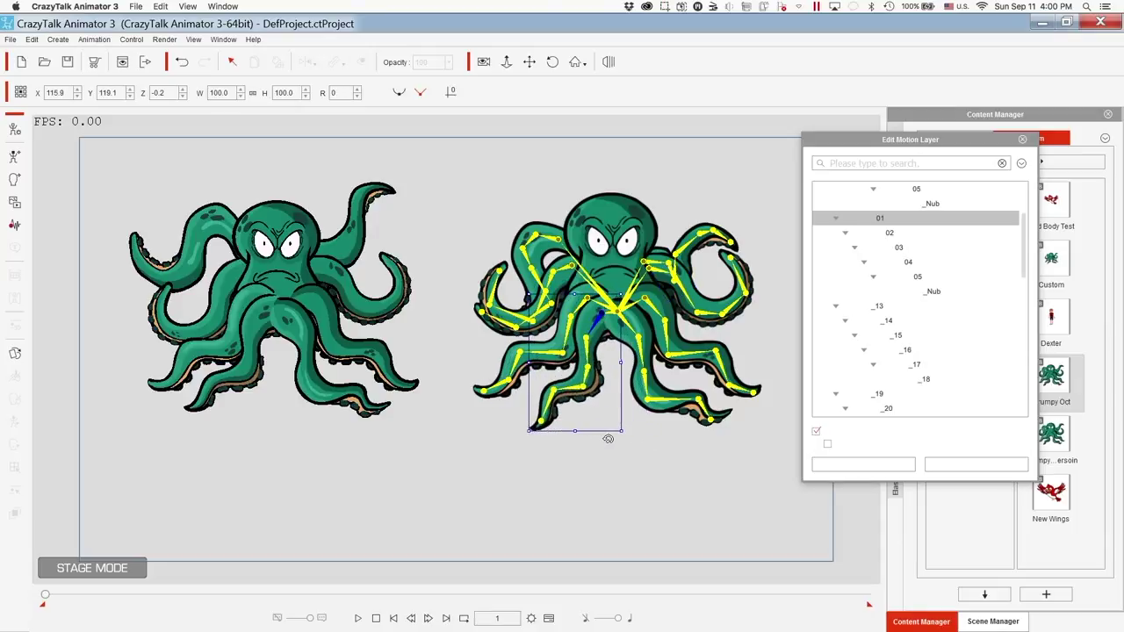
left_click(586, 338)
left_click_drag(608, 352, 616, 341)
Swing the lower-left tentacle tip (bone 05) downward to a 332 rotation
left_click(604, 367)
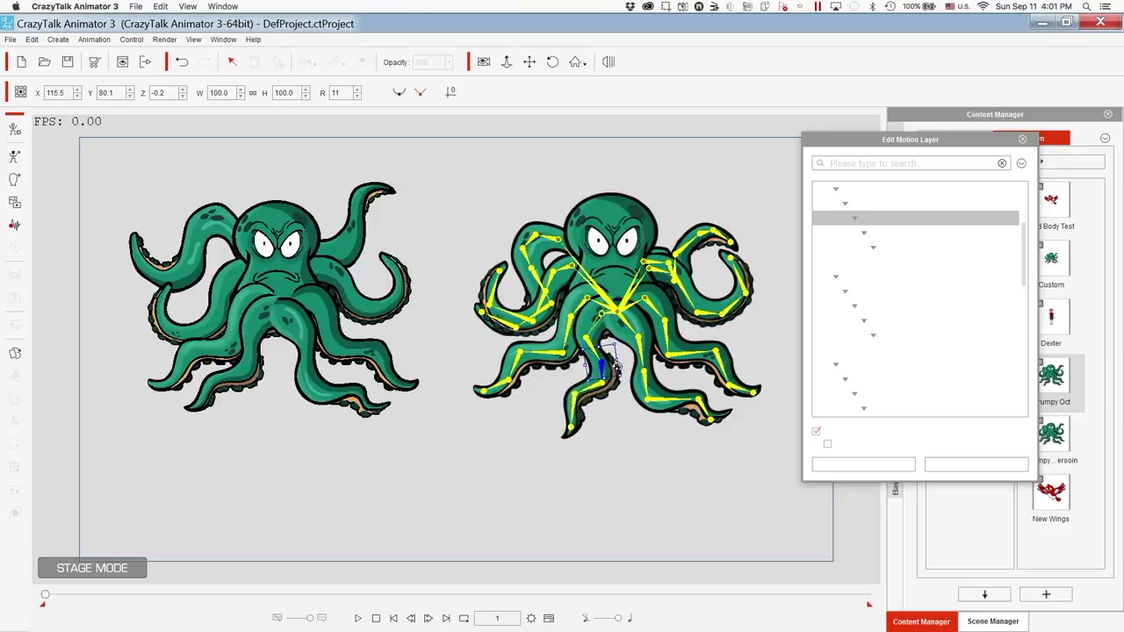
left_click_drag(617, 368, 615, 372)
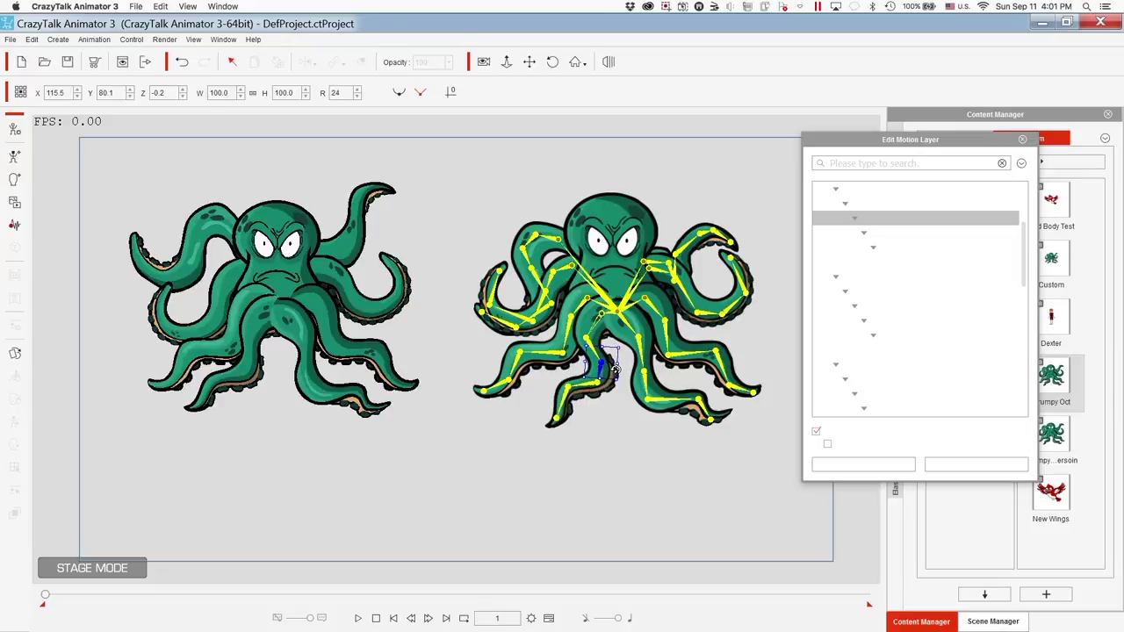
left_click(554, 393)
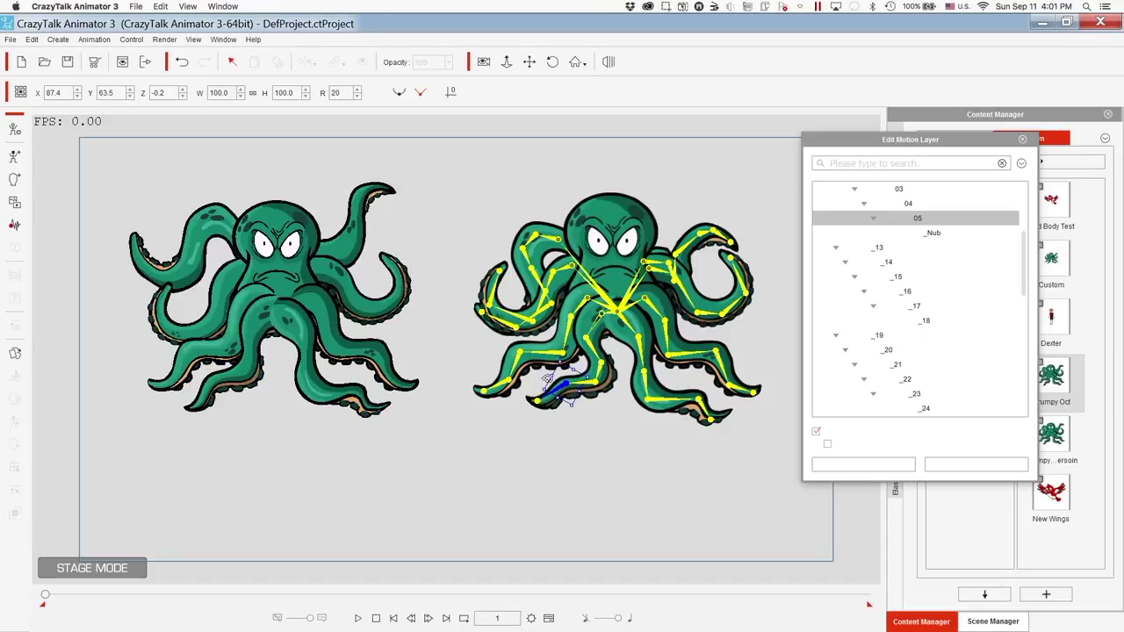
left_click_drag(561, 370, 550, 397)
left_click(551, 354)
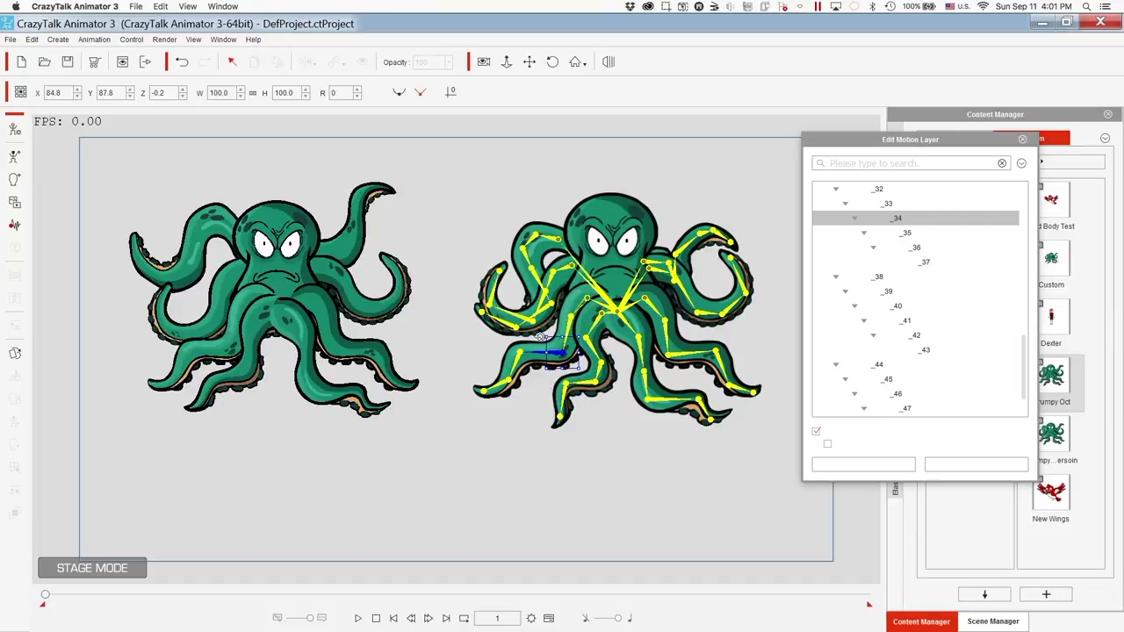